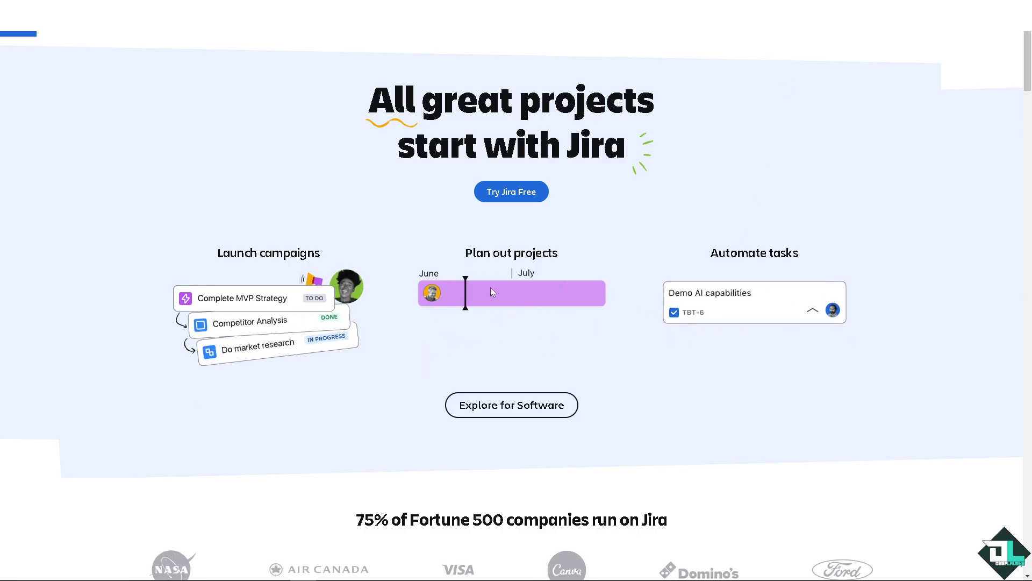
# - Start the free Jira sign-up from the Jira marketing landing page
pyautogui.click(513, 193)
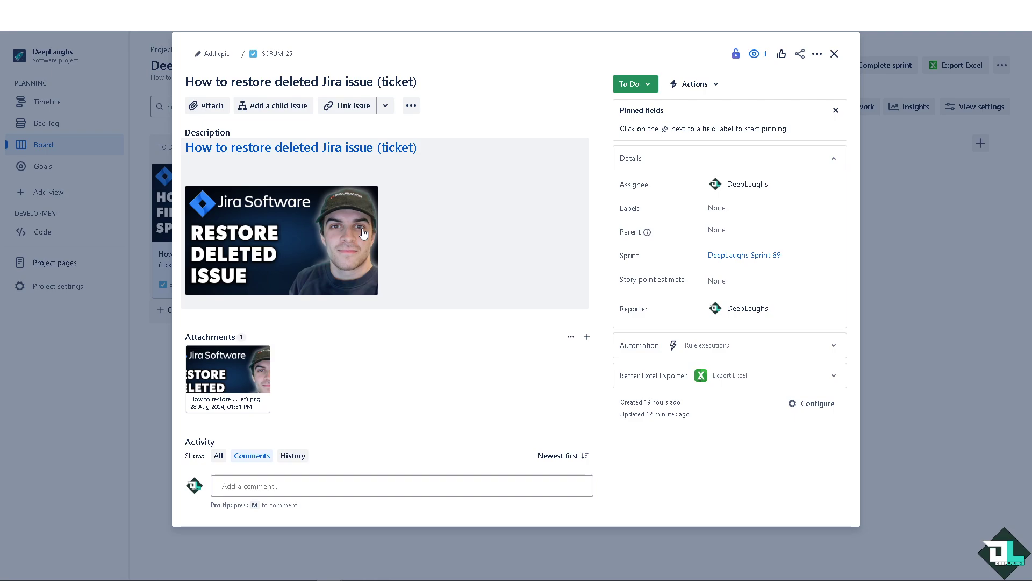
# - Close the SCRUM-25 issue details and bring up the Jira Settings menu
pyautogui.click(835, 54)
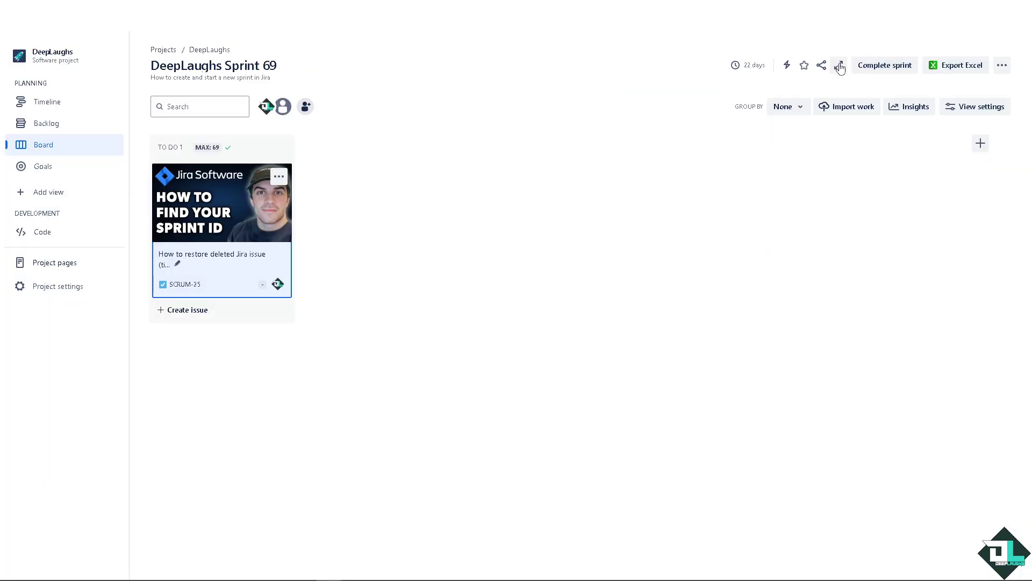
pyautogui.moveTo(222, 230)
pyautogui.click(991, 18)
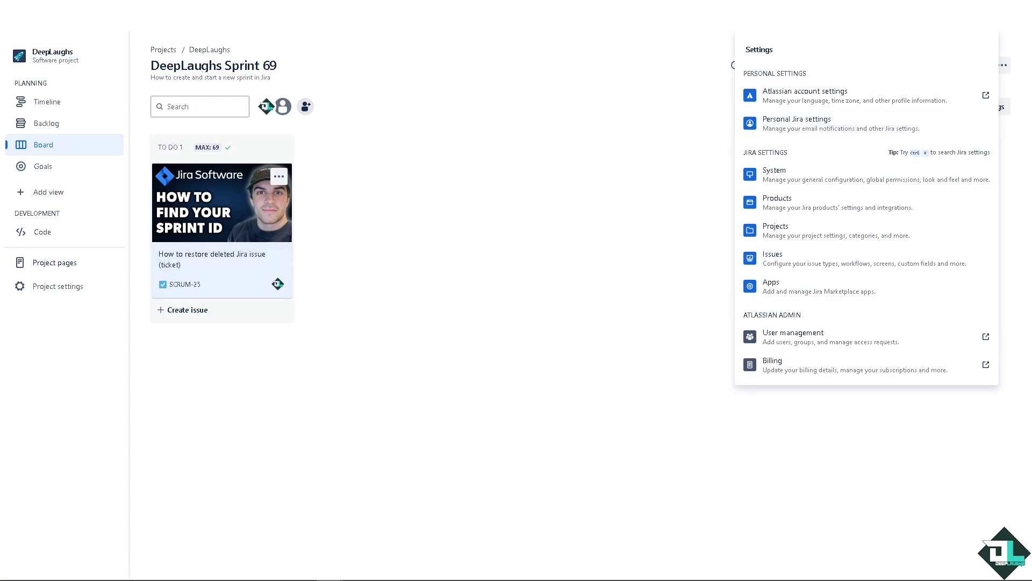
# - Visit System settings and the Backup manager page
pyautogui.click(161, 413)
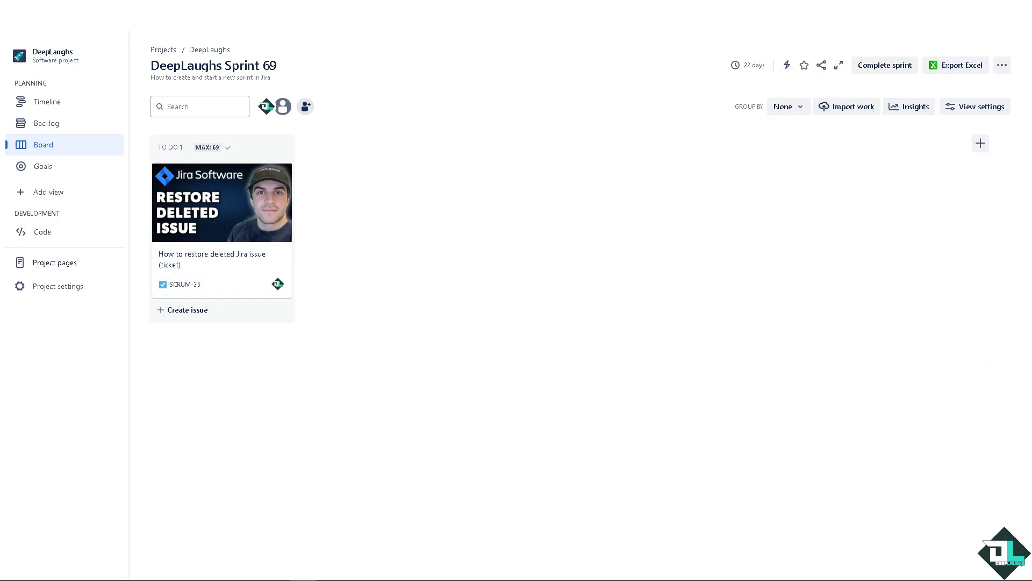
pyautogui.click(991, 20)
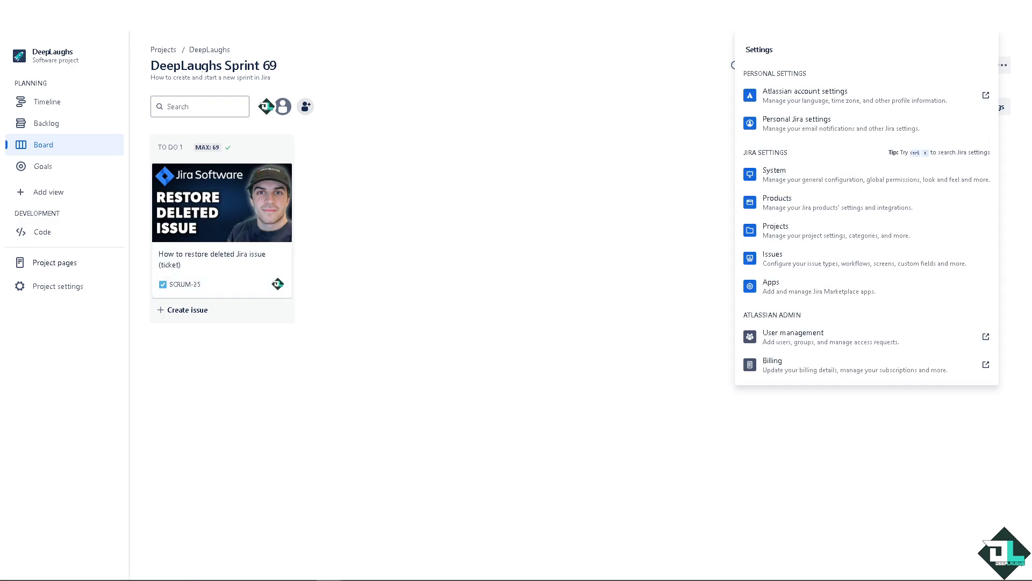
pyautogui.click(817, 181)
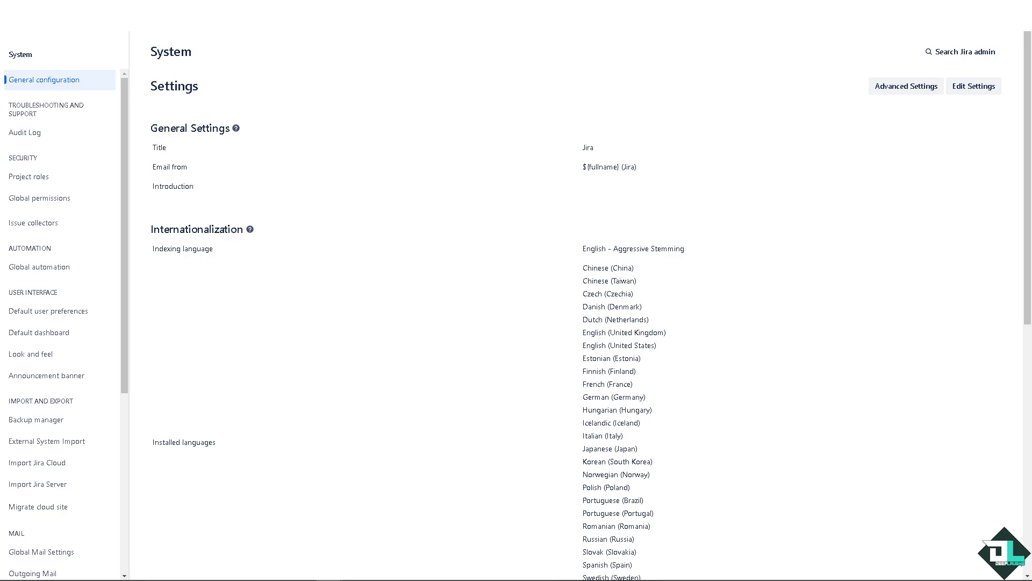
pyautogui.moveTo(35, 420)
pyautogui.click(32, 426)
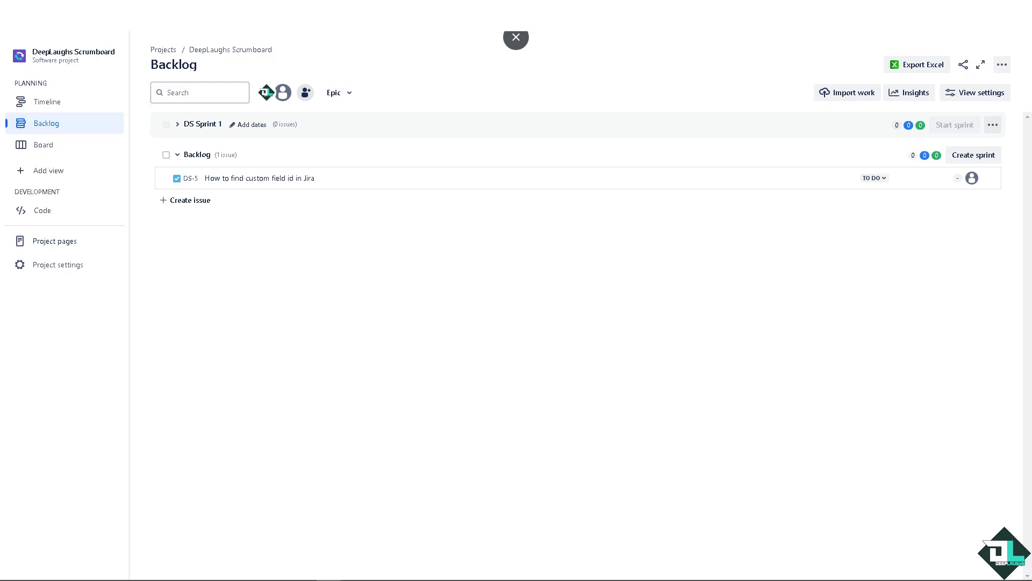
# - Switch to the DeepLaughs (SCRUM) project's Sprint 69 board
pyautogui.click(162, 46)
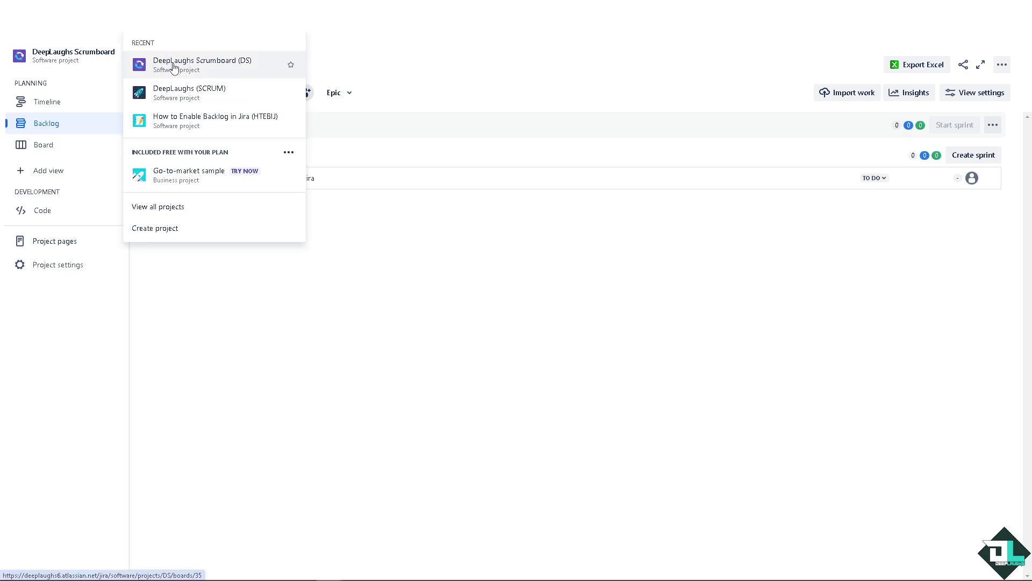
pyautogui.click(283, 322)
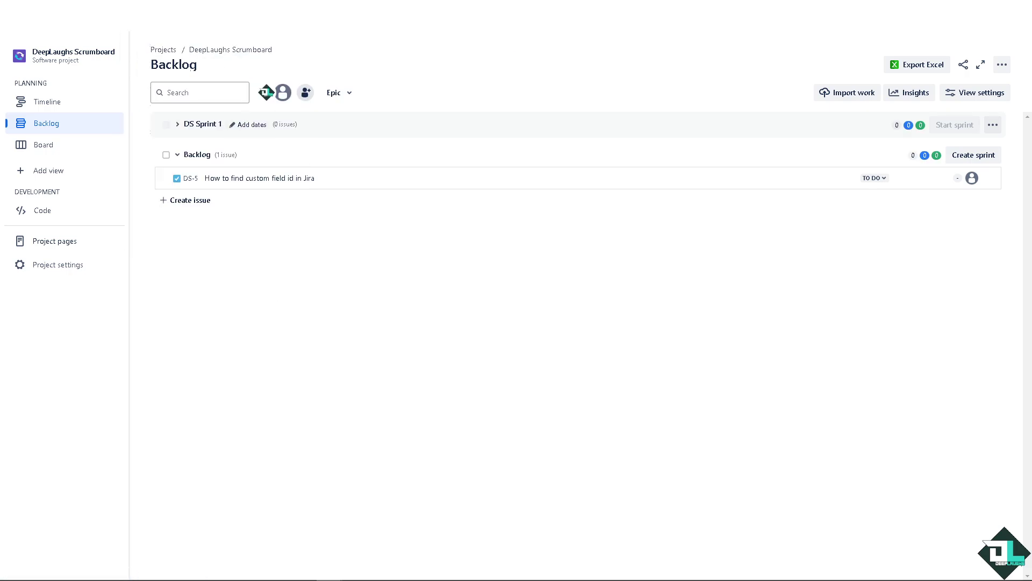
pyautogui.click(163, 49)
pyautogui.click(205, 93)
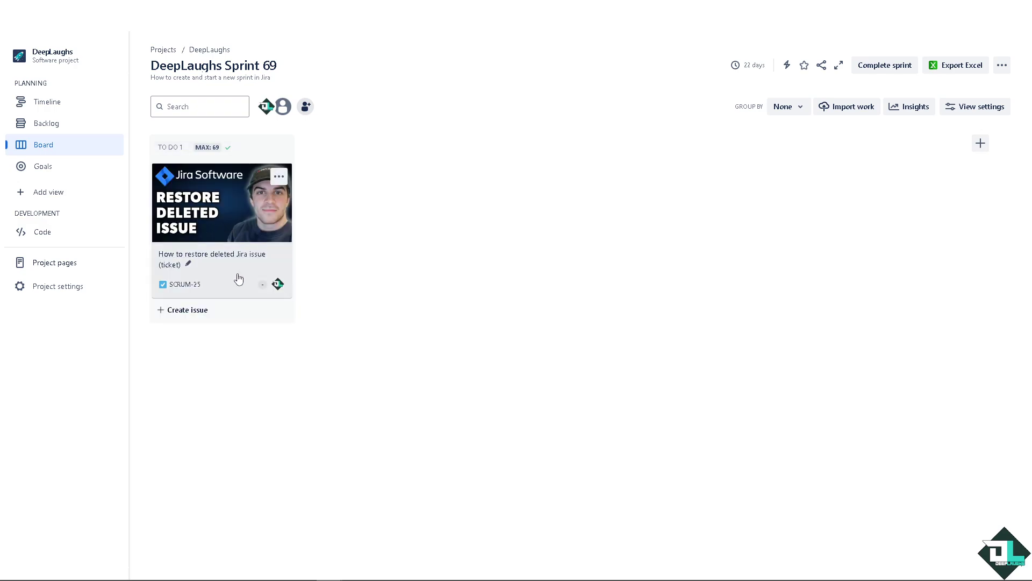
# - Create a new To Do issue, SCRUM-27, with the pasted title
pyautogui.click(278, 178)
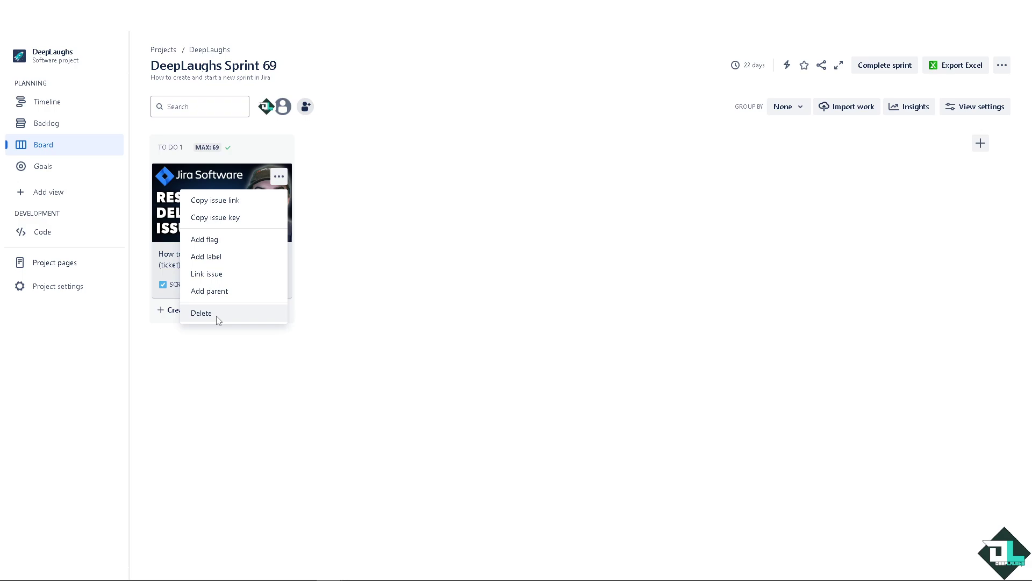
pyautogui.click(247, 359)
pyautogui.click(186, 311)
pyautogui.write('How to restore deleted Jira issue (ticket)')
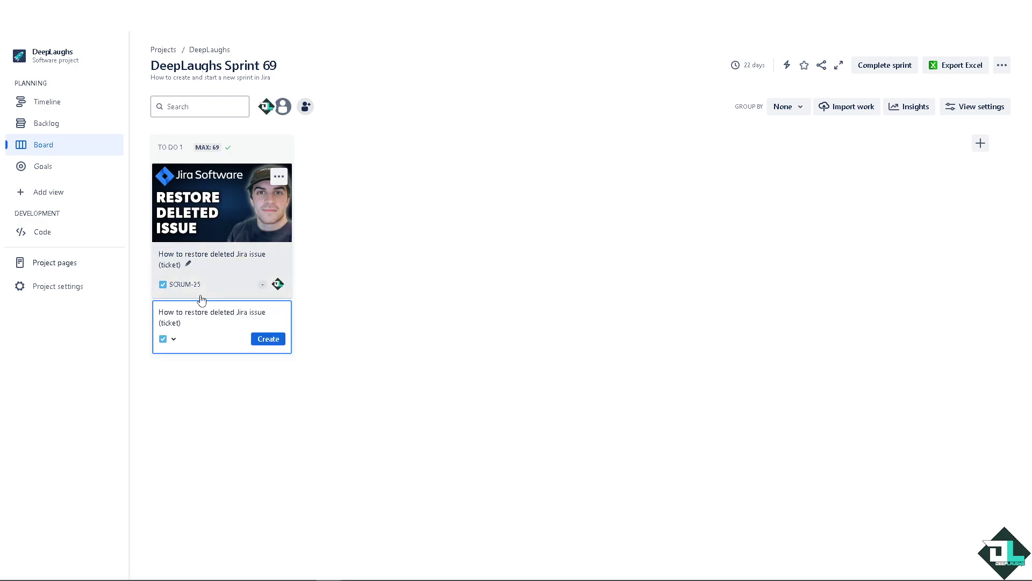
pyautogui.press('Return')
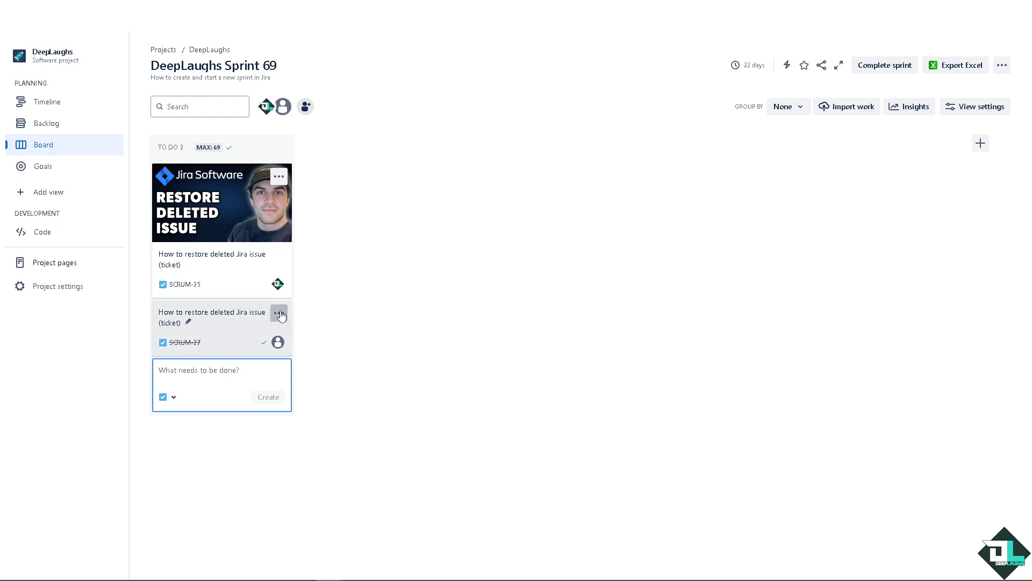
# - Permanently delete the duplicate SCRUM-27 issue from the Sprint 69 board
pyautogui.click(278, 314)
pyautogui.click(227, 474)
pyautogui.click(227, 474)
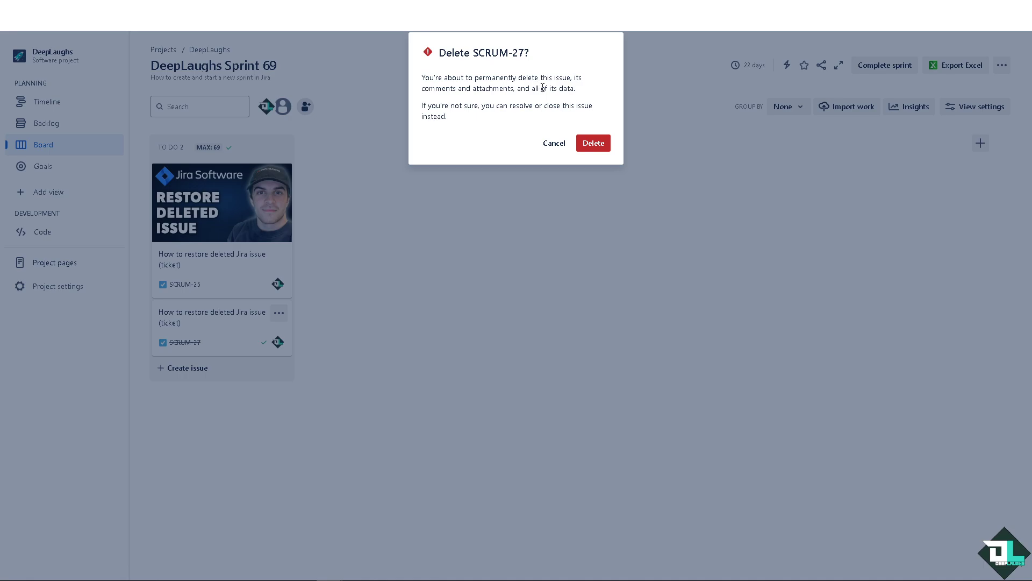
pyautogui.click(604, 146)
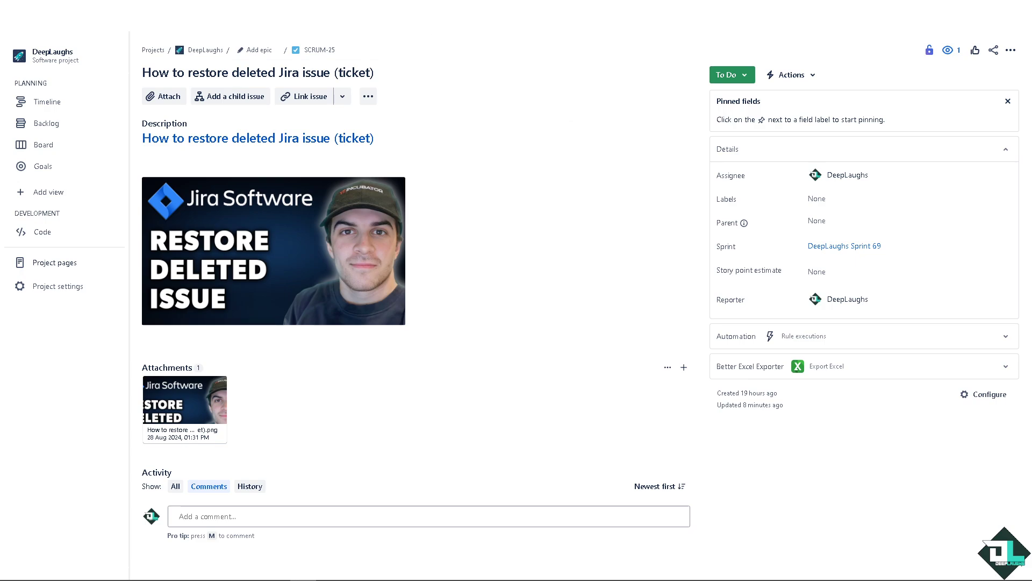
# - Search the Marketplace apps for 'Issue history' from Explore more apps
pyautogui.click(369, 96)
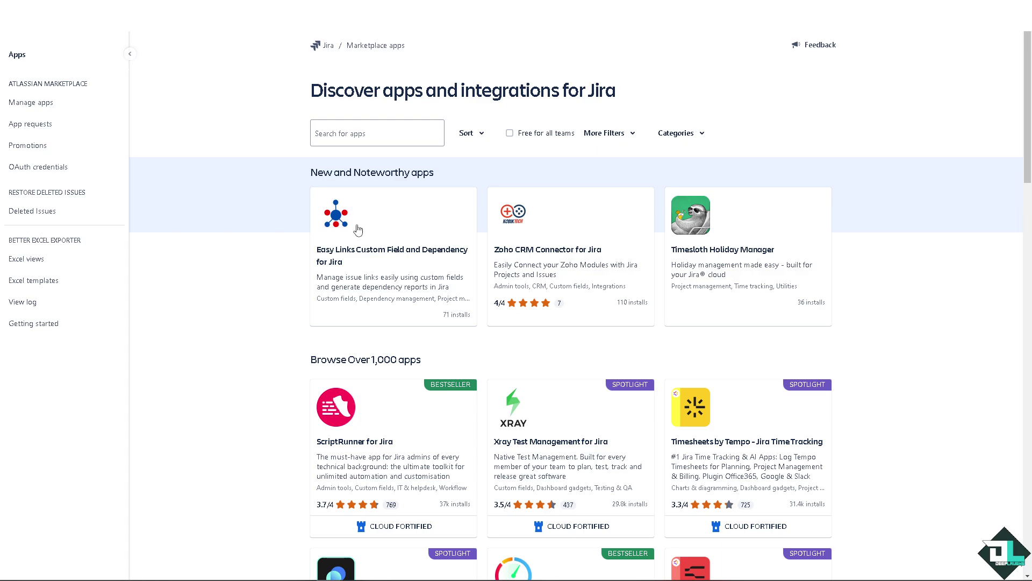
pyautogui.click(374, 130)
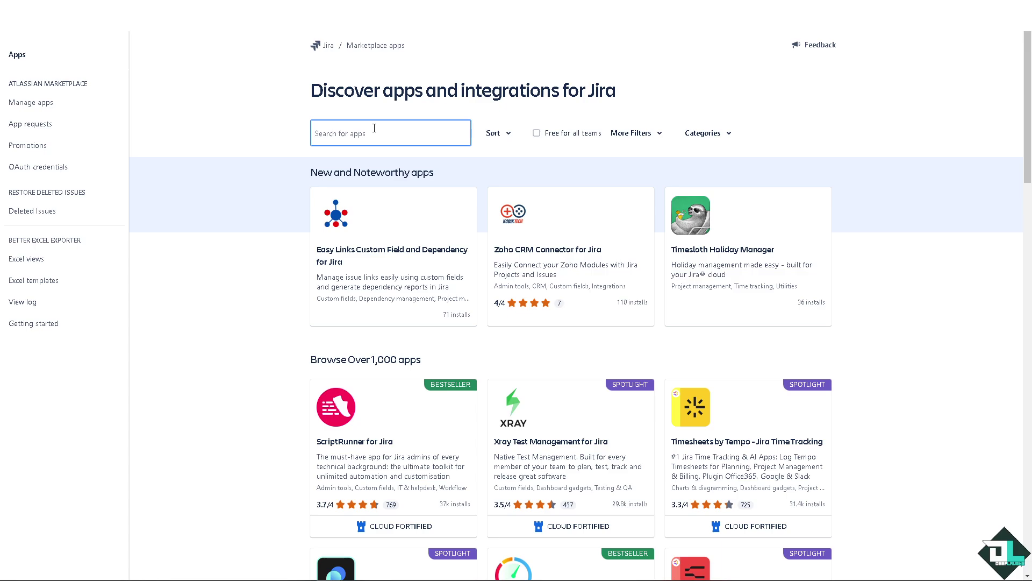
pyautogui.write('Issue history')
pyautogui.press('Return')
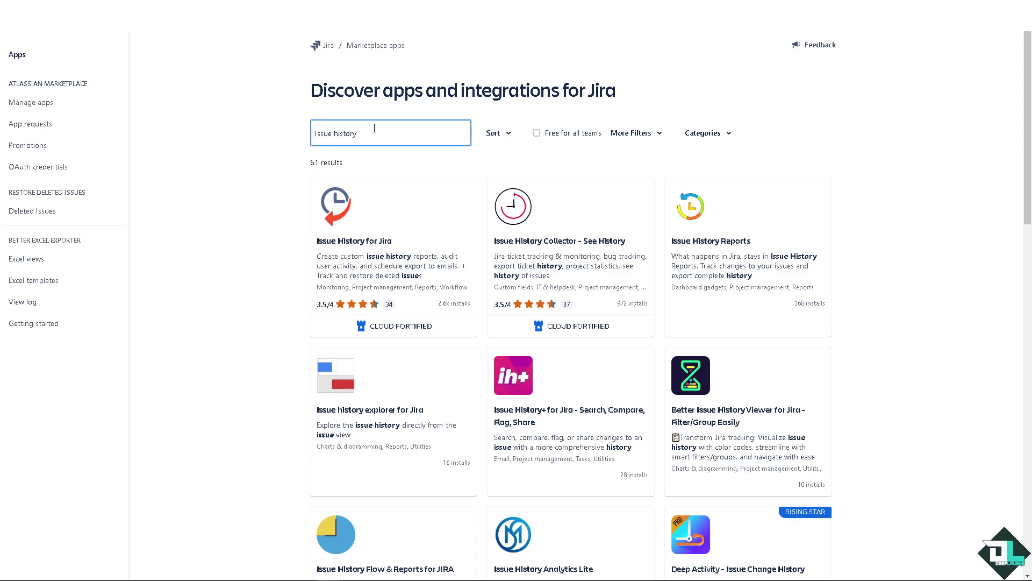
# - Start a free trial of Issue History for Jira from its Marketplace listing
pyautogui.click(342, 214)
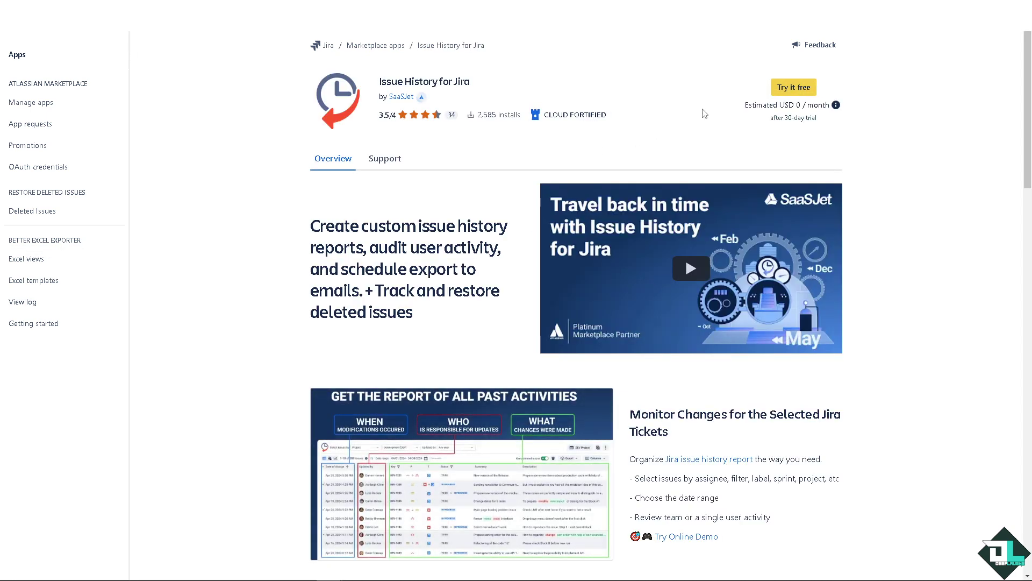
pyautogui.click(794, 87)
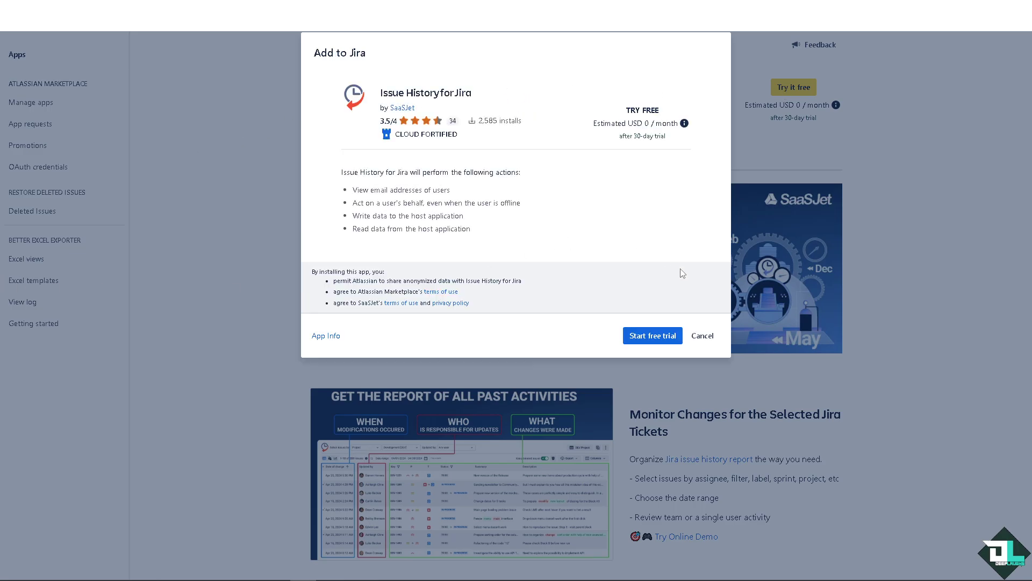
pyautogui.click(668, 324)
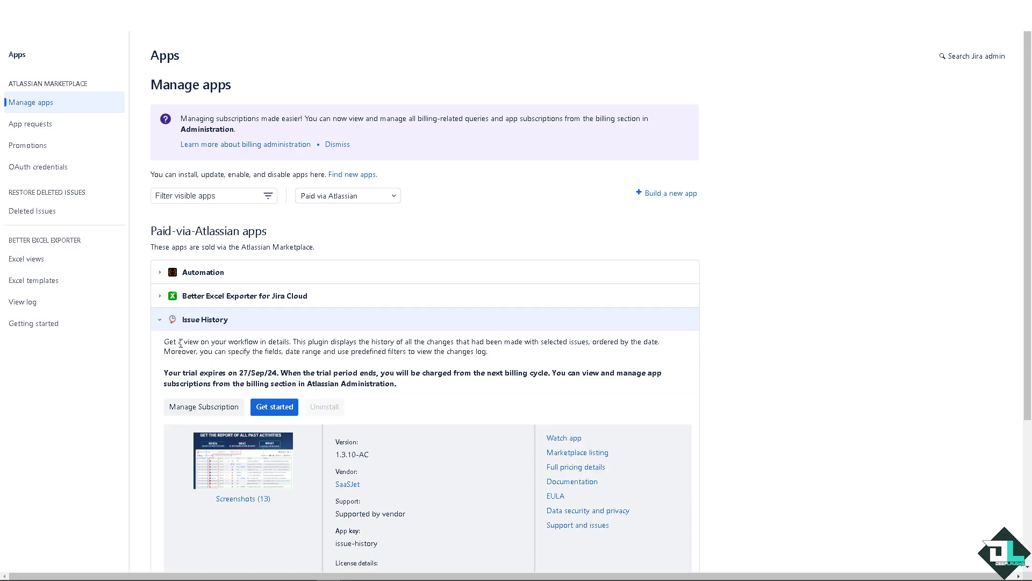
pyautogui.scroll(-1, 314, 366)
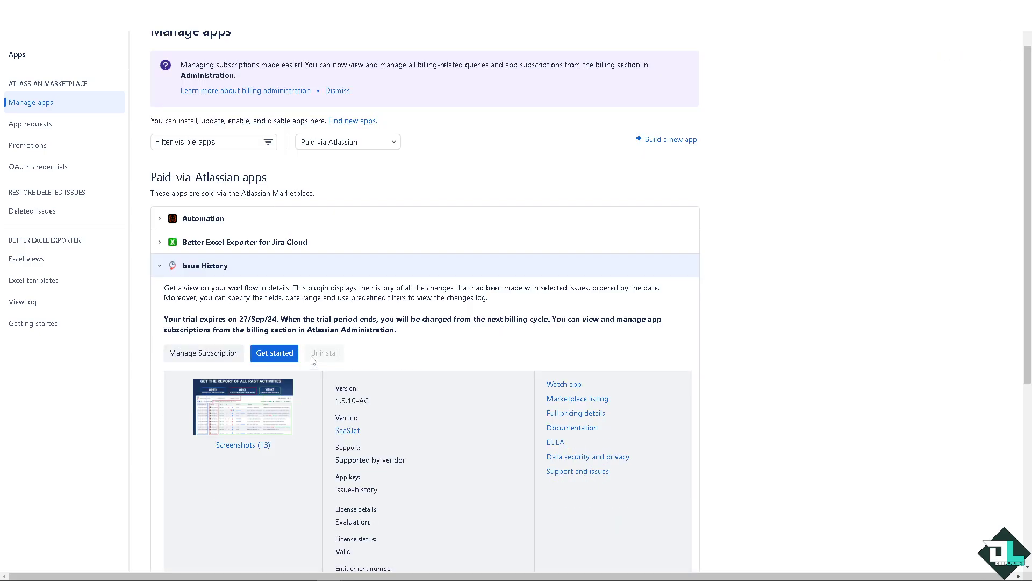
# - Launch Issue History to view the DeepLaughs [SCRUM] changelog
pyautogui.click(278, 356)
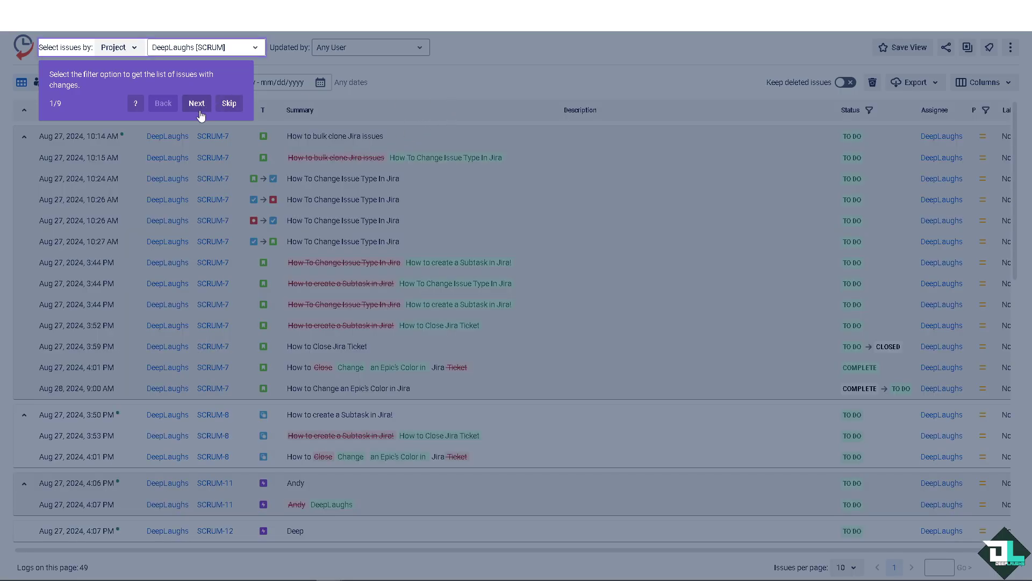
# - Skip the onboarding tour and review SCRUM-25's full latest summary text
pyautogui.click(229, 104)
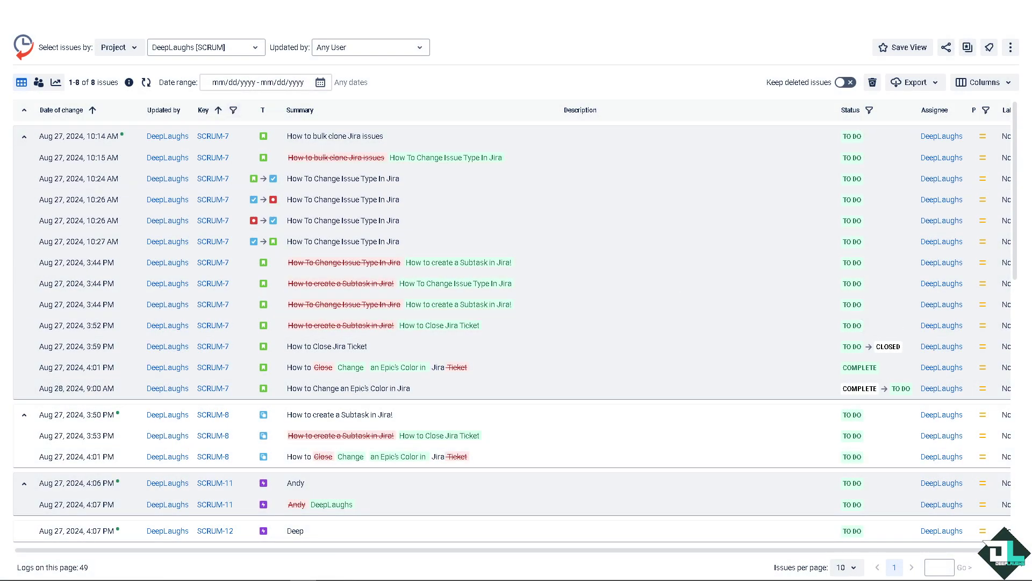
pyautogui.scroll(-3, 338, 370)
pyautogui.scroll(-5, 337, 370)
pyautogui.scroll(-5, 337, 371)
pyautogui.scroll(-3, 338, 370)
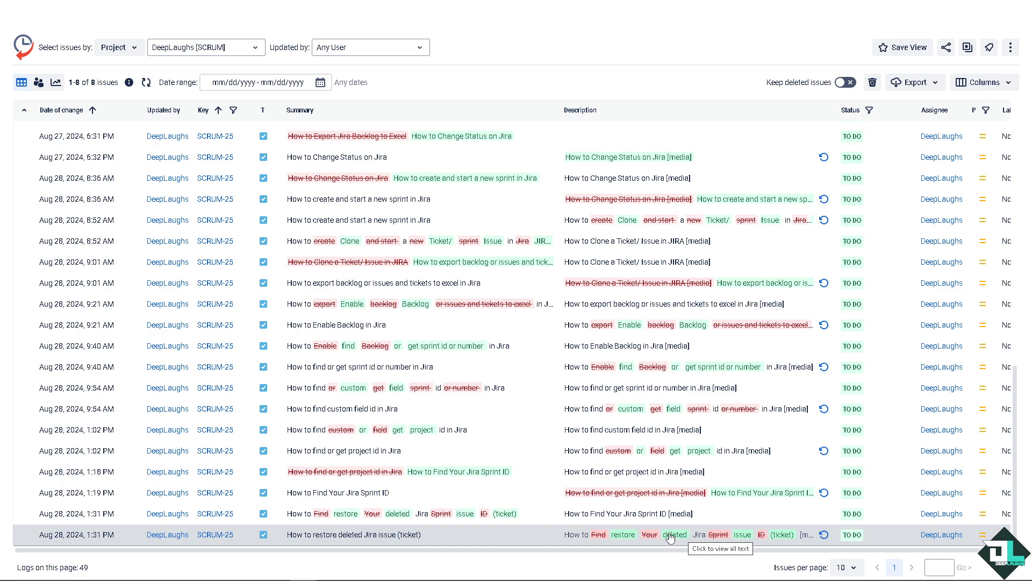
pyautogui.moveTo(802, 552)
pyautogui.mouseDown()
pyautogui.moveTo(926, 553)
pyautogui.moveTo(744, 555)
pyautogui.mouseUp()
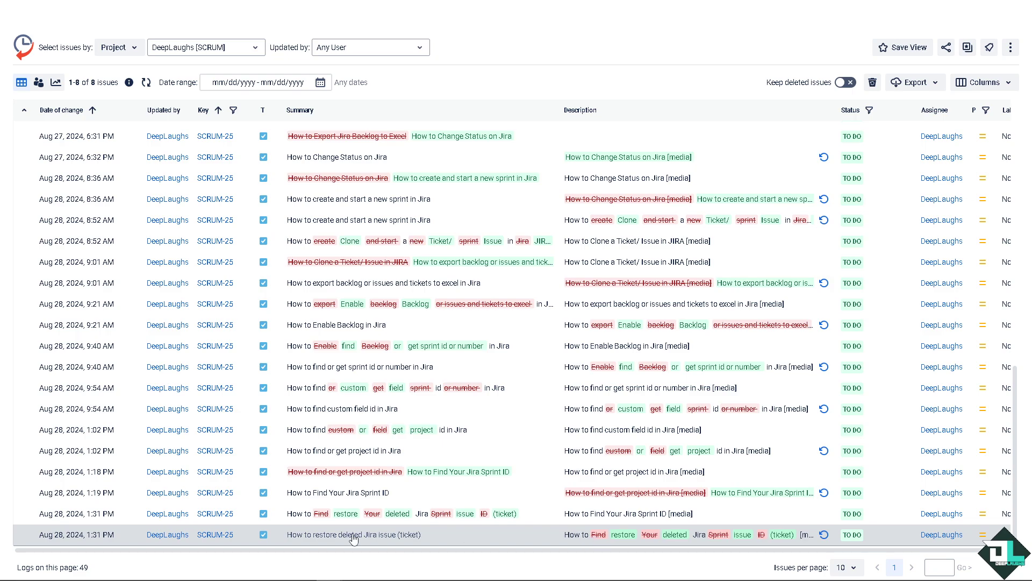
pyautogui.click(312, 535)
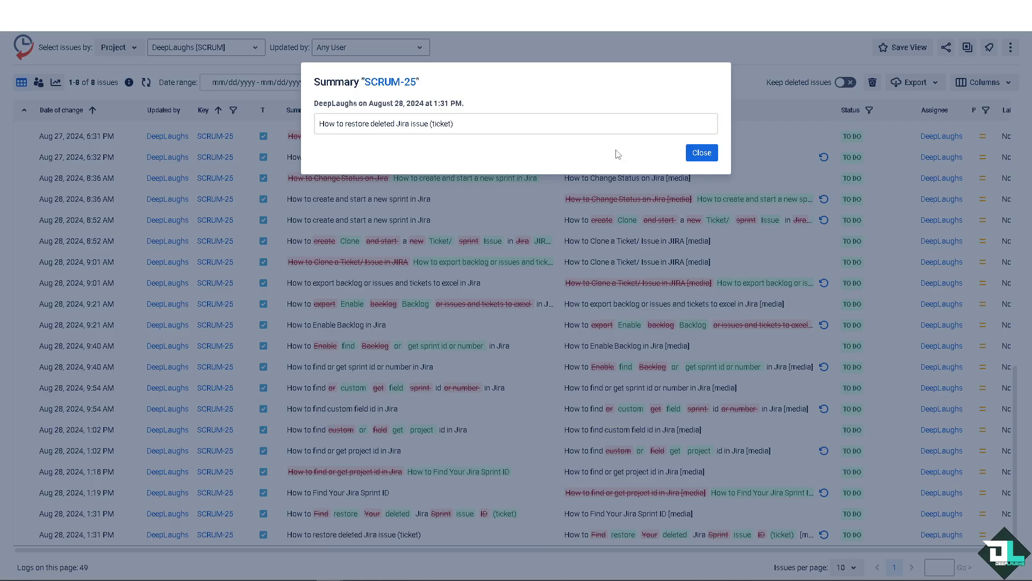
pyautogui.click(701, 153)
pyautogui.hscroll(1, 162, 327)
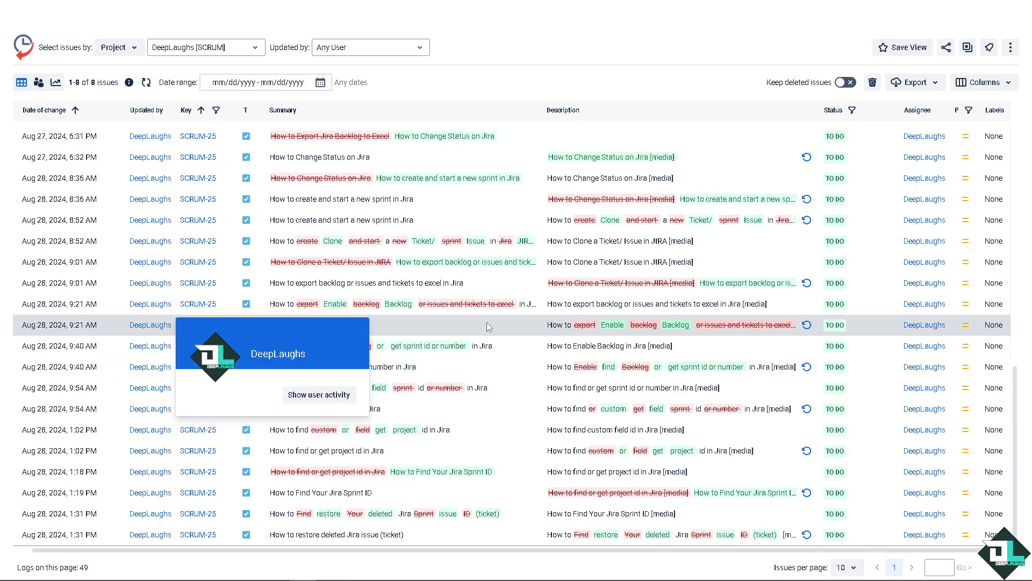
# - Switch on Keep deleted issues in Issue History and confirm activation
pyautogui.click(851, 84)
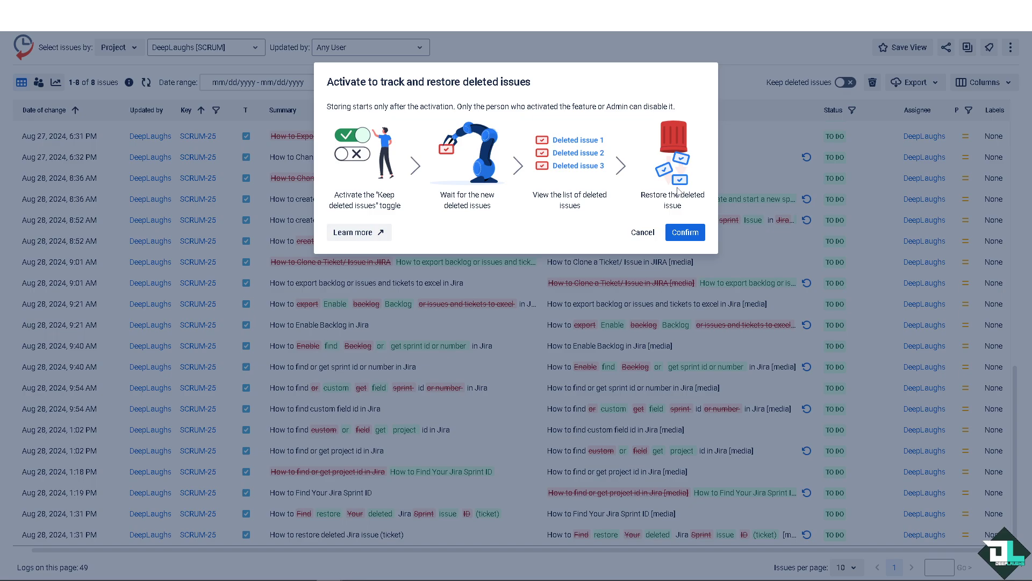
pyautogui.click(684, 232)
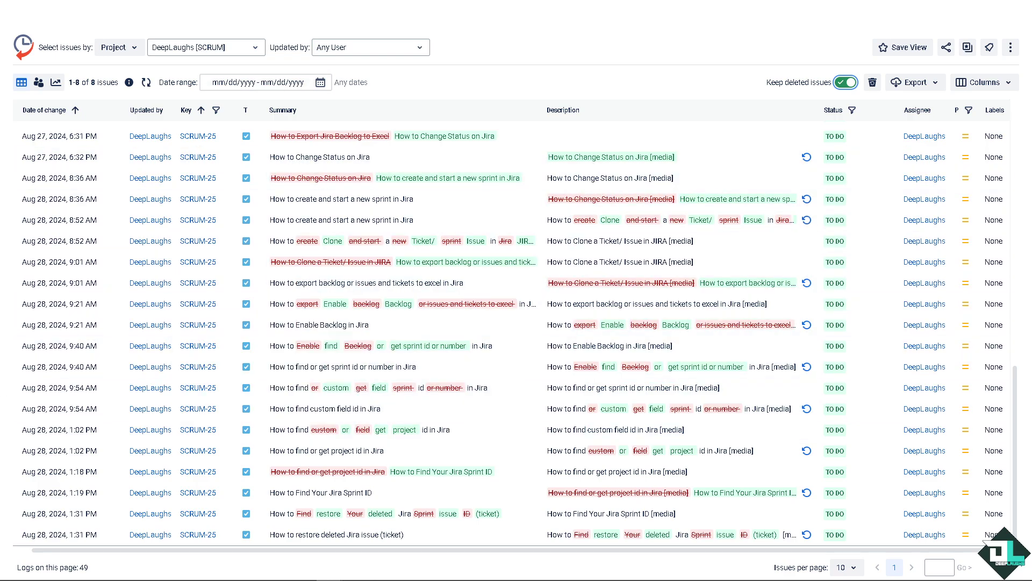
# - Open the DeepLaughs SCRUM board and create an issue named 'DeepLaugh Deleted'
pyautogui.click(206, 46)
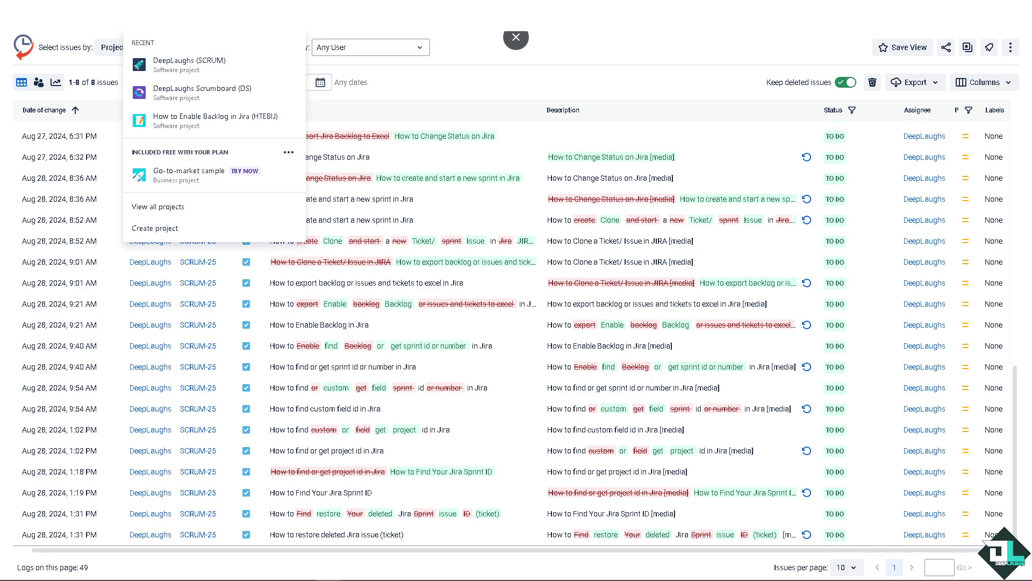
pyautogui.click(205, 75)
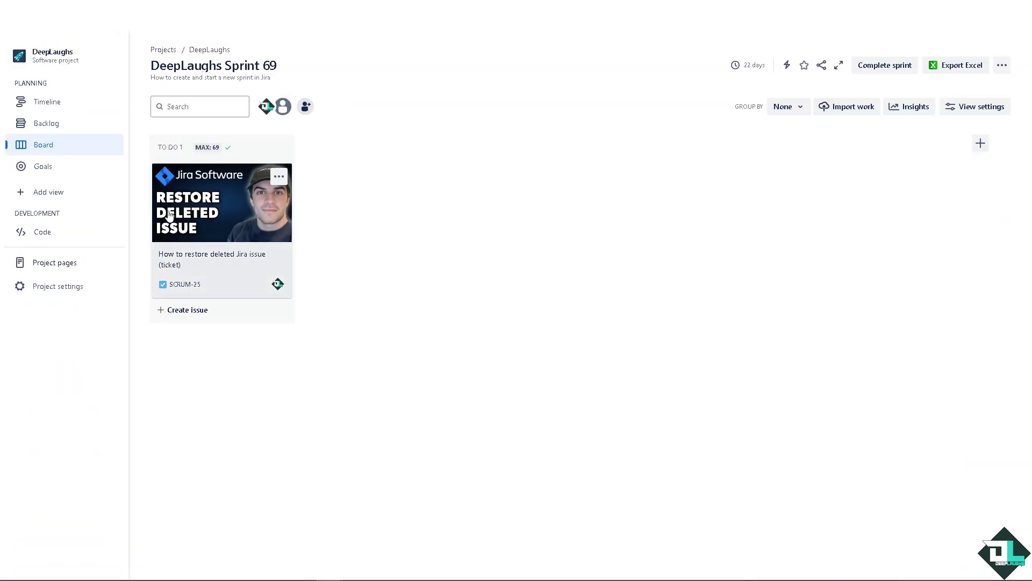
pyautogui.click(183, 310)
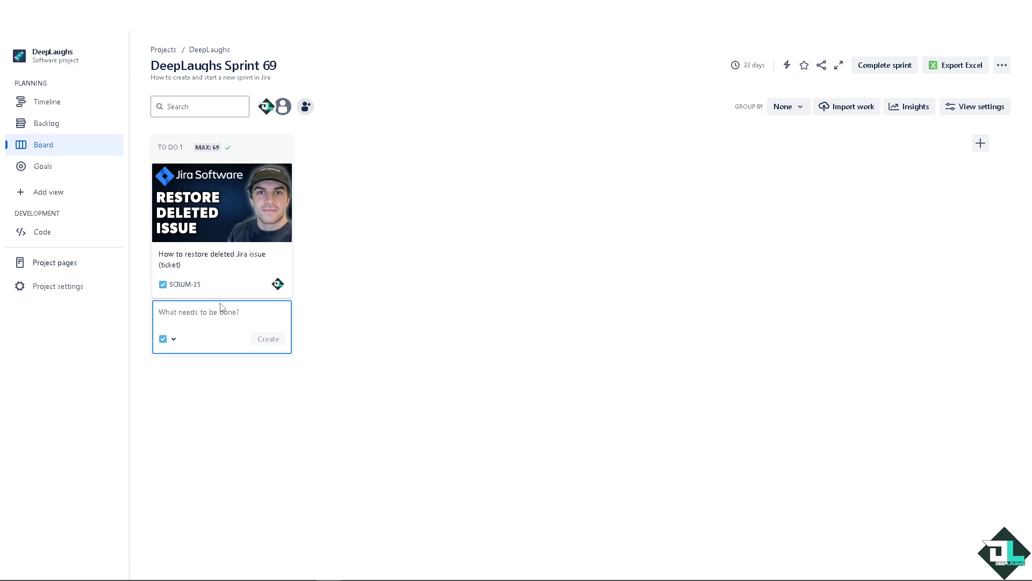
pyautogui.write('DeepLaugh Deleted')
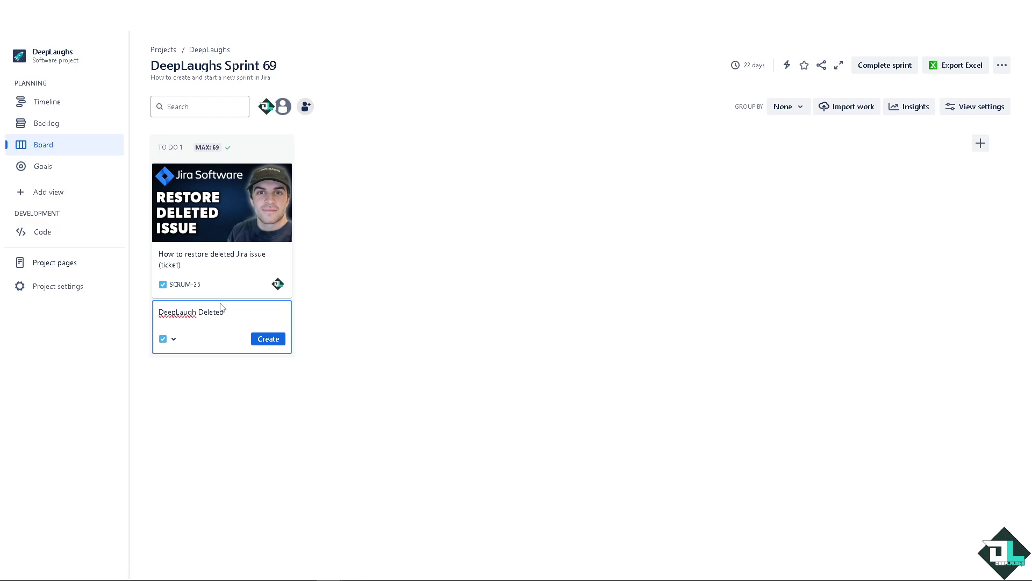
pyautogui.press('Return')
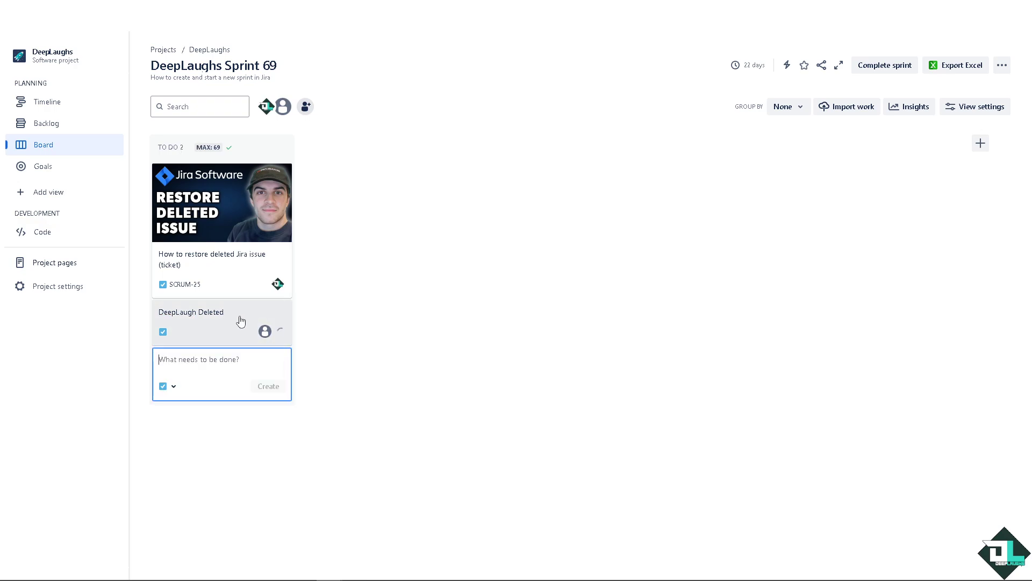
# - Delete the DeepLaugh Deleted issue, SCRUM-28, from its card menu
pyautogui.click(279, 313)
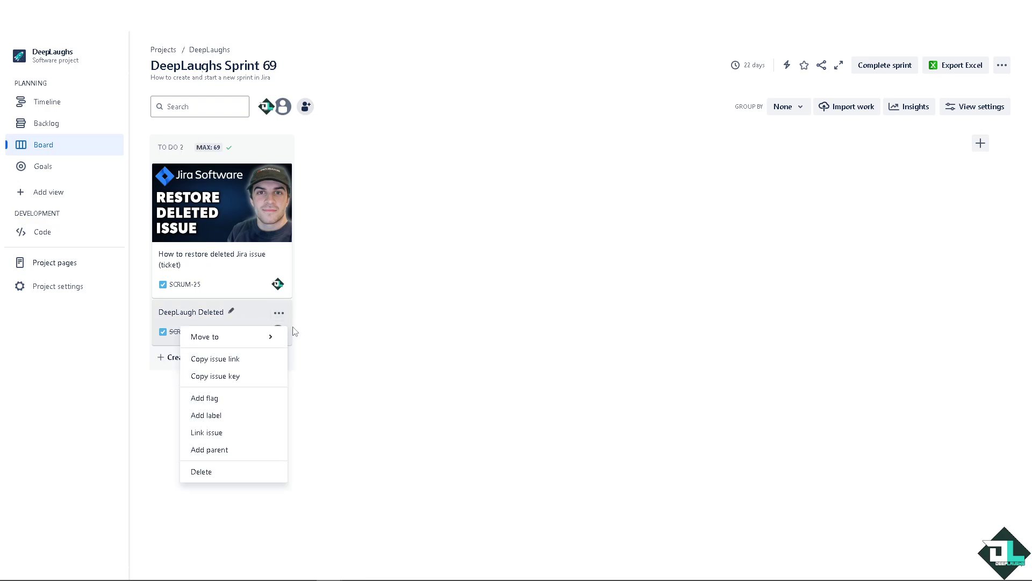
pyautogui.click(230, 472)
pyautogui.click(590, 145)
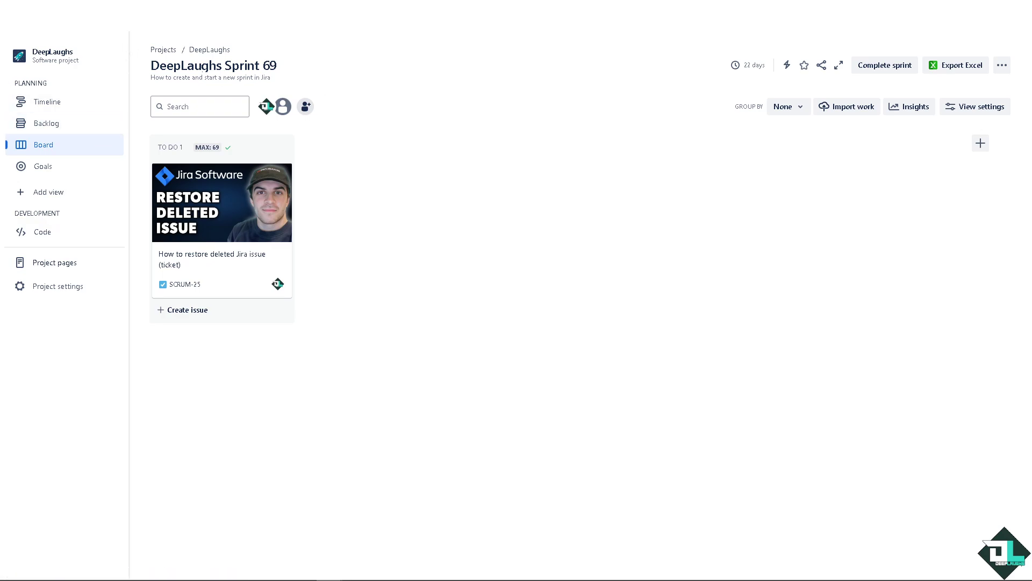
# - Open the Apps menu to reach Issue History for Jira
pyautogui.click(394, 30)
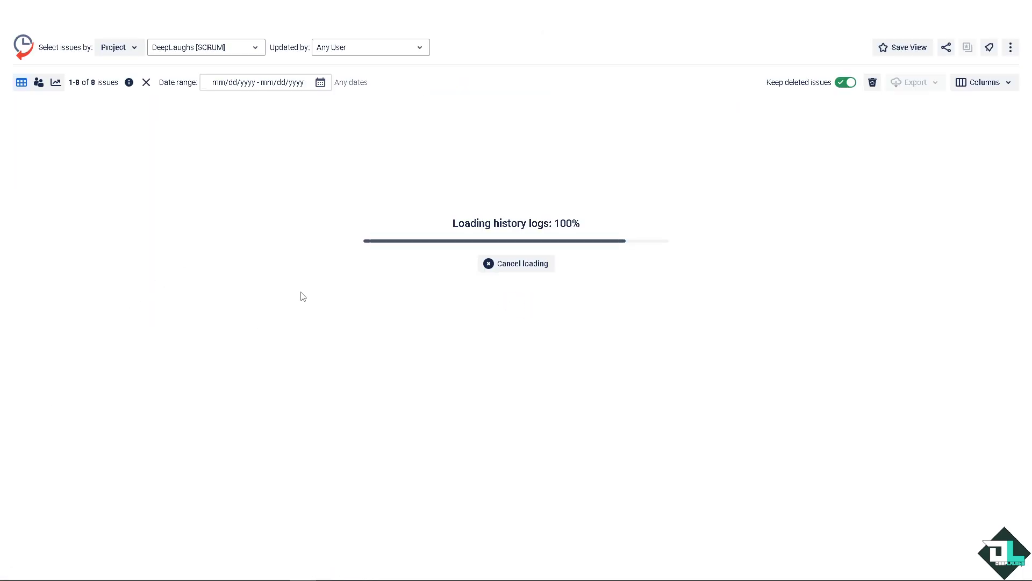
pyautogui.scroll(-2, 660, 299)
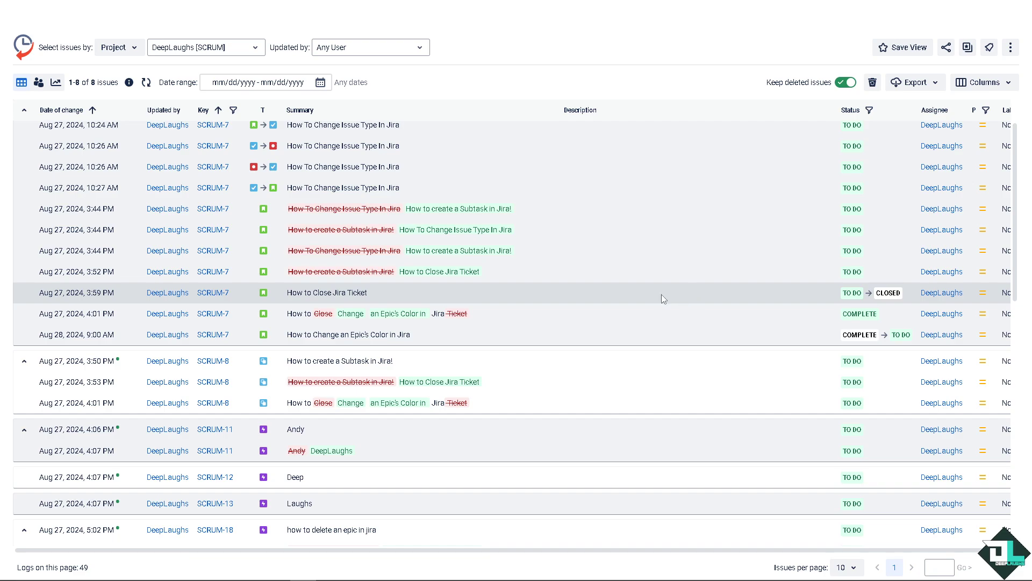
pyautogui.scroll(-5, 661, 300)
pyautogui.scroll(-5, 651, 306)
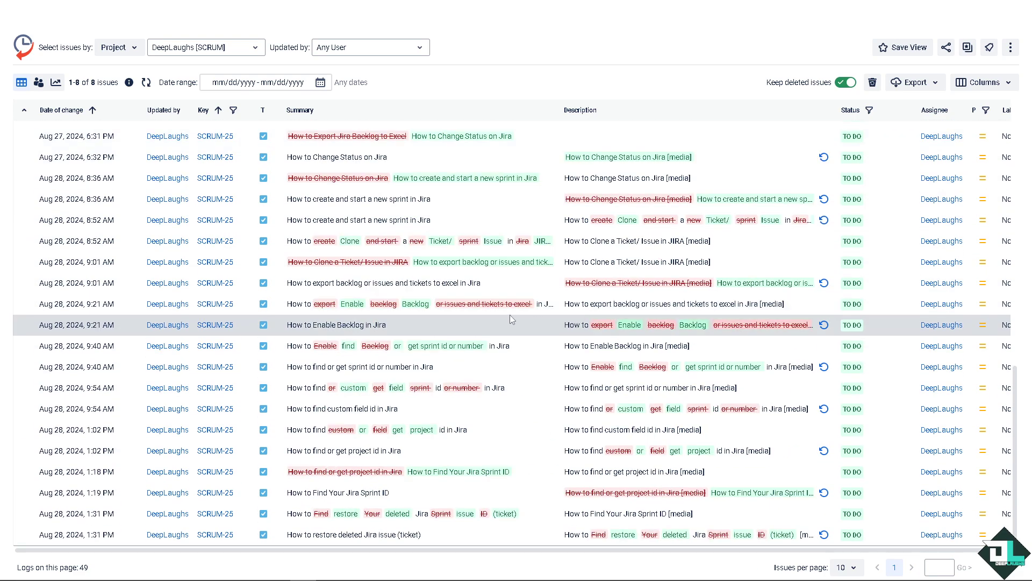
pyautogui.scroll(3, 484, 319)
pyautogui.scroll(1, 480, 320)
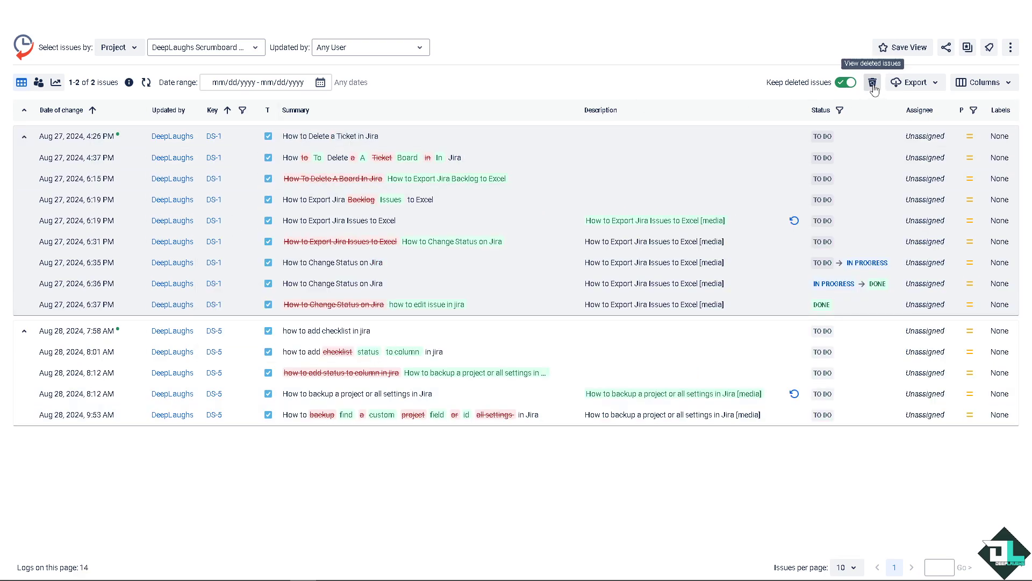
# - Restore deleted issue SCRUM-28 from the deleted issues list and dismiss the success notification
pyautogui.click(873, 84)
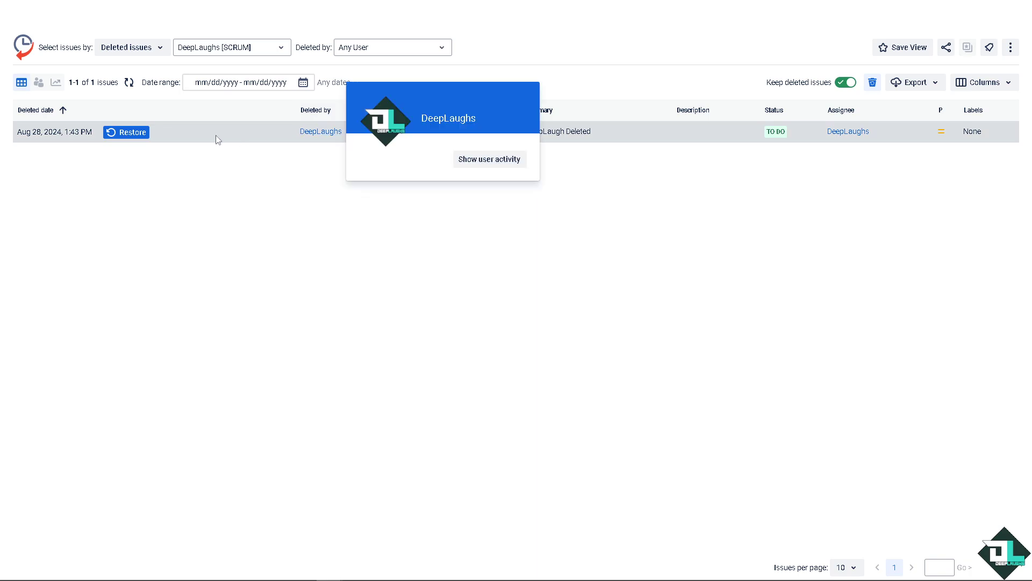
pyautogui.moveTo(202, 132)
pyautogui.click(133, 134)
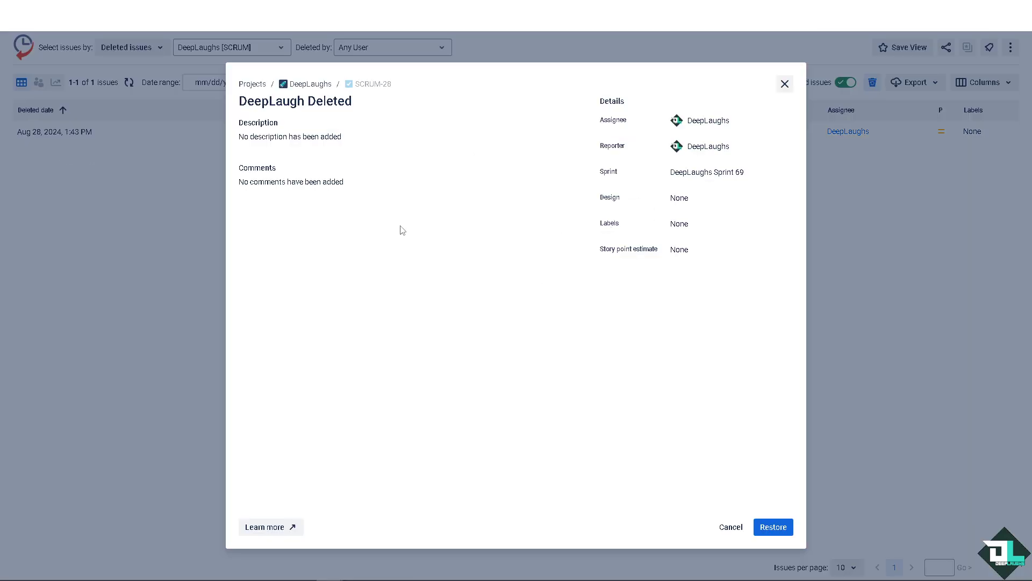
pyautogui.click(771, 527)
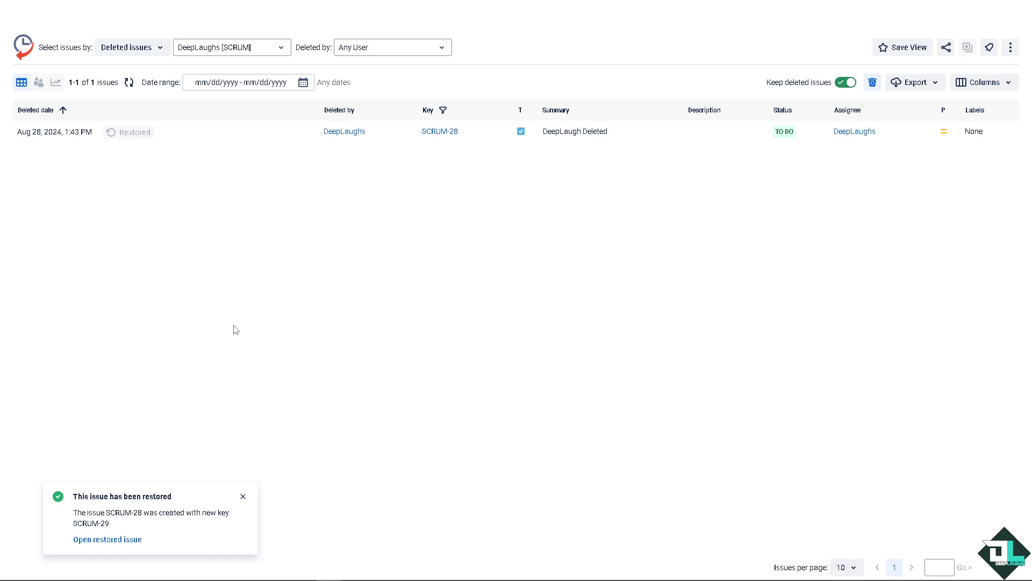
pyautogui.click(242, 498)
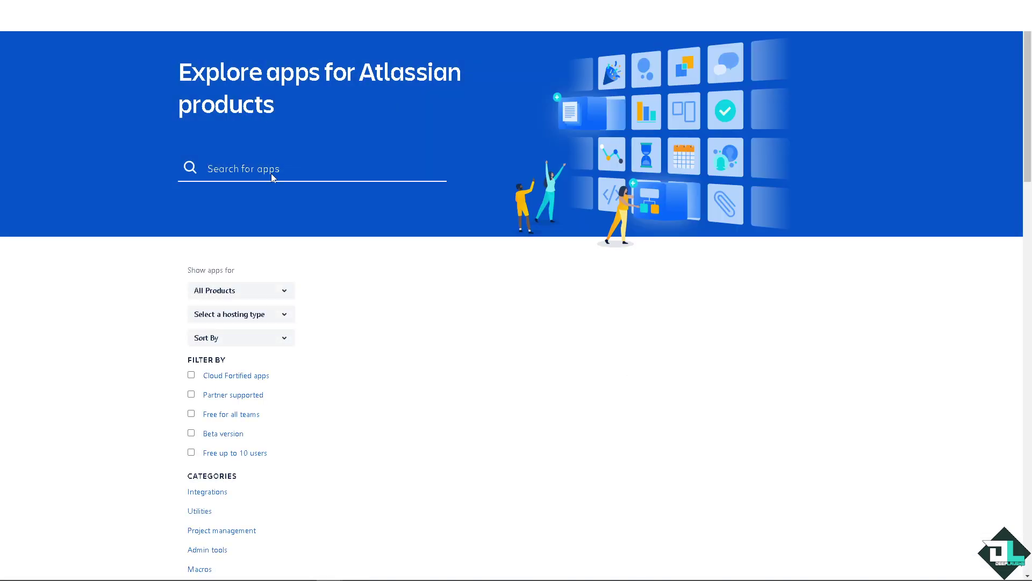
# - Search the Atlassian Marketplace for 'restore' apps
pyautogui.click(273, 169)
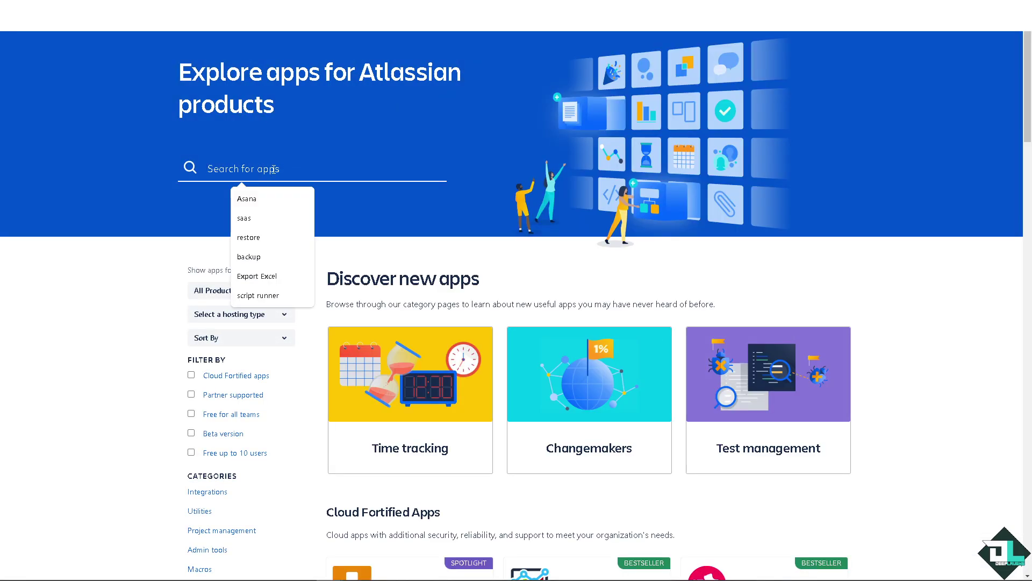
pyautogui.write('Rs')
pyautogui.press('BackSpace')
pyautogui.write('es')
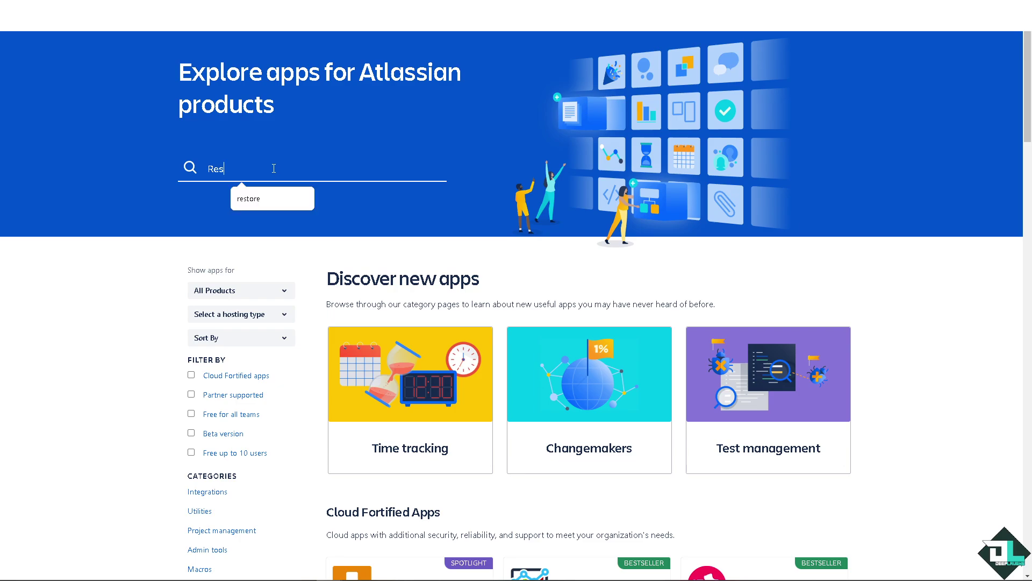
pyautogui.press('Down')
pyautogui.press('Return')
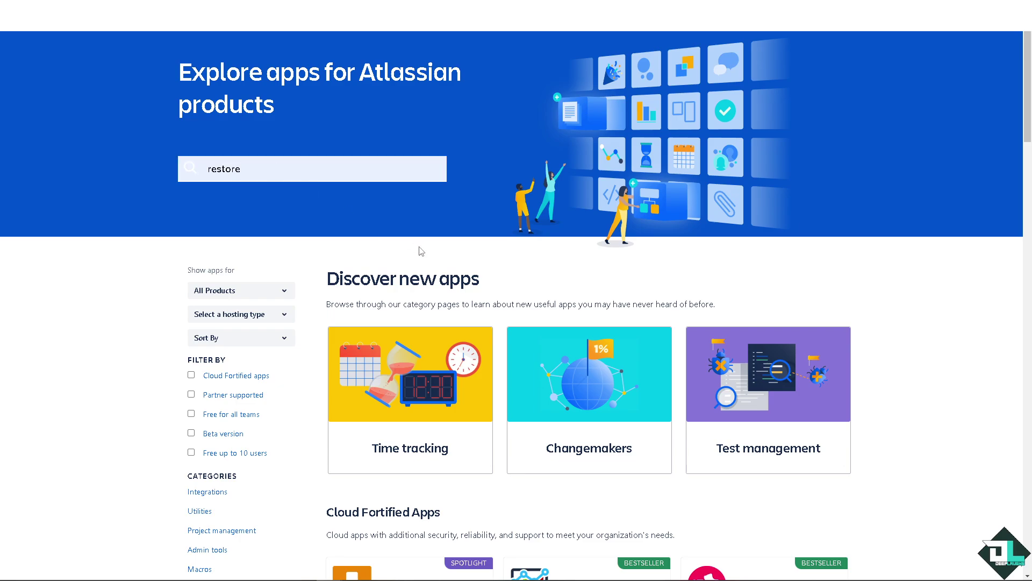
pyautogui.scroll(-1, 392, 247)
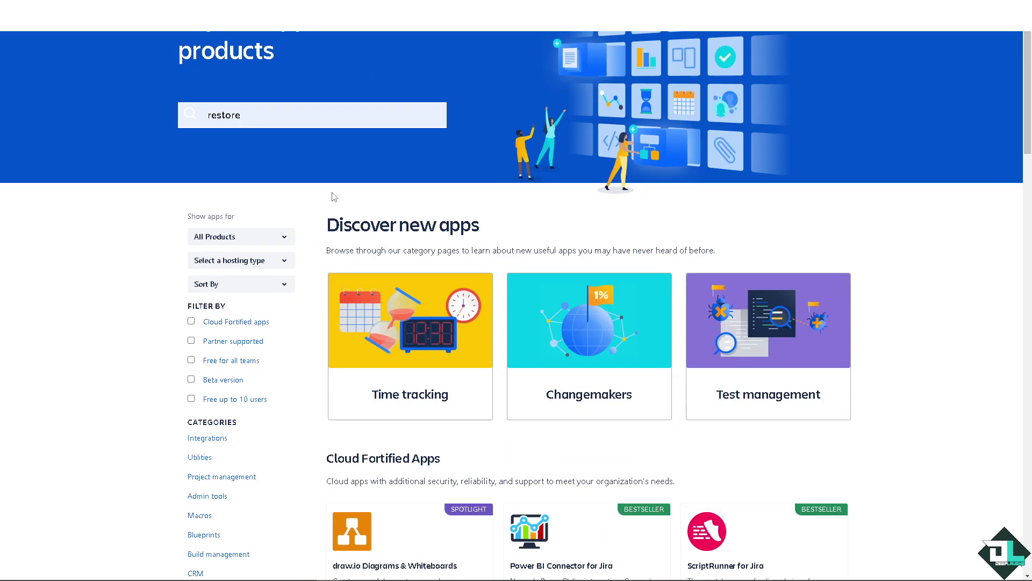
pyautogui.scroll(-1, 486, 290)
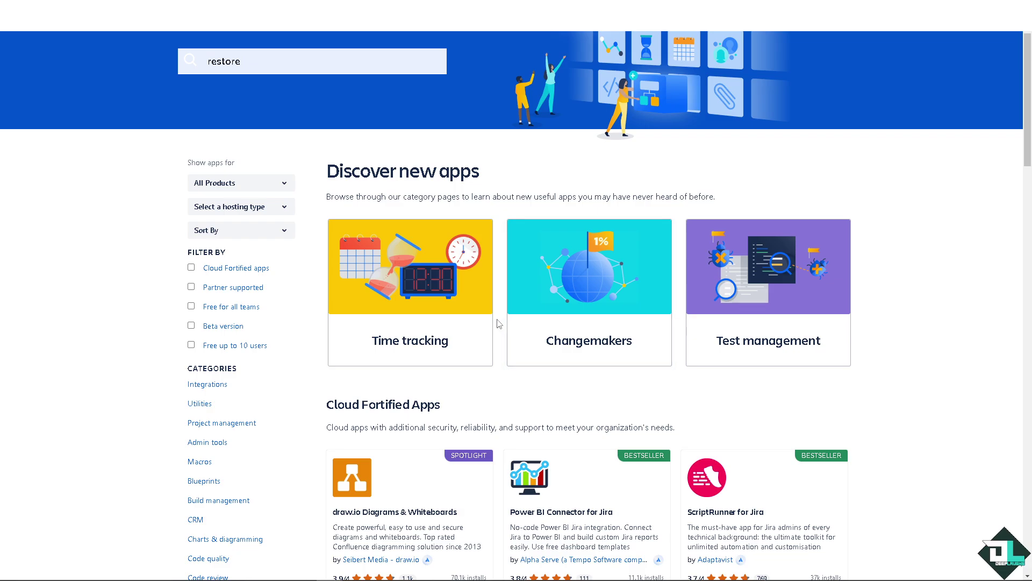
pyautogui.press('Return')
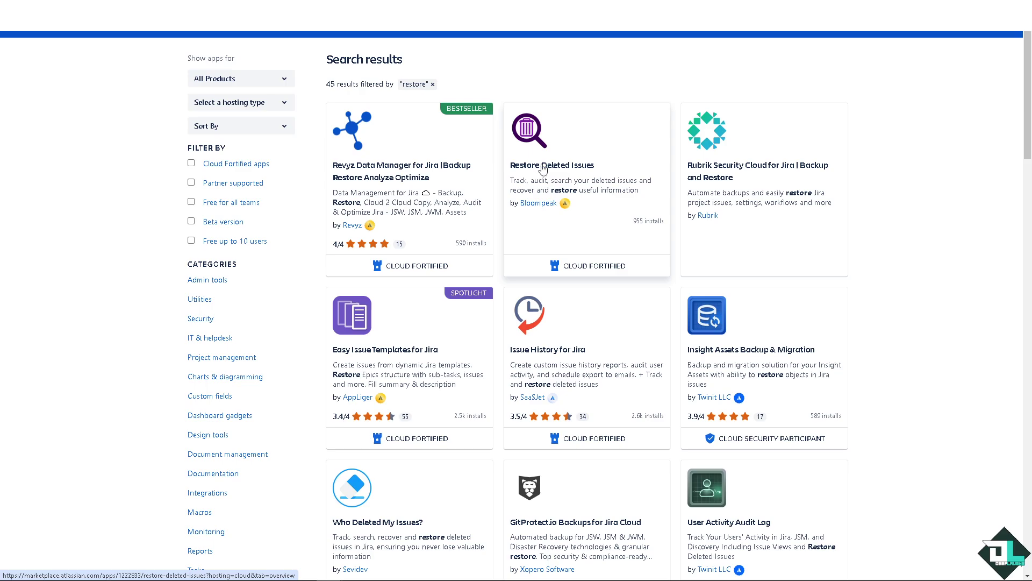
# - Open the Restore Deleted Issues app page from the search results
pyautogui.click(541, 170)
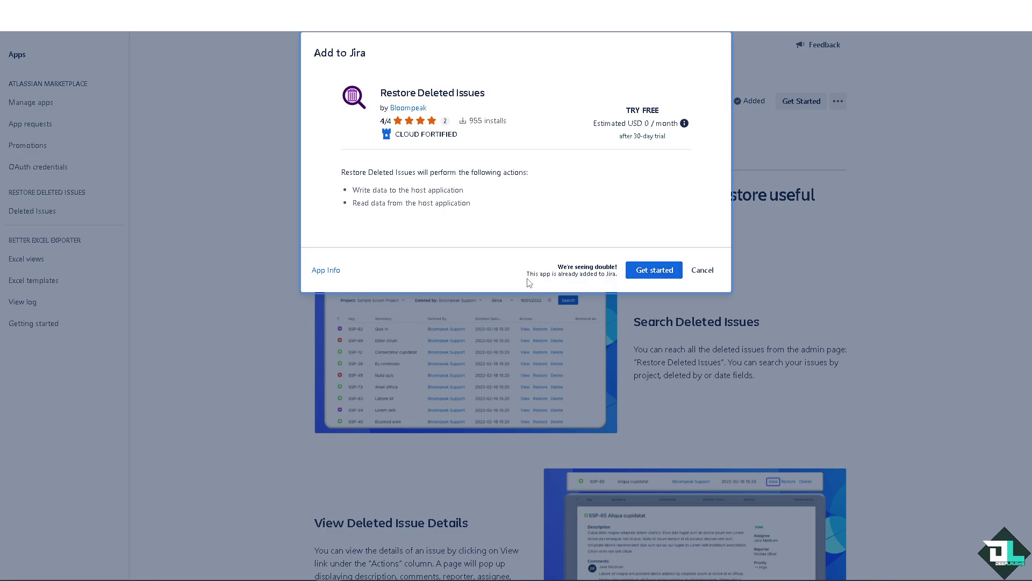
# - Note the app is already added, then continue to its getting started page
pyautogui.moveTo(527, 274); pyautogui.dragTo(620, 283)
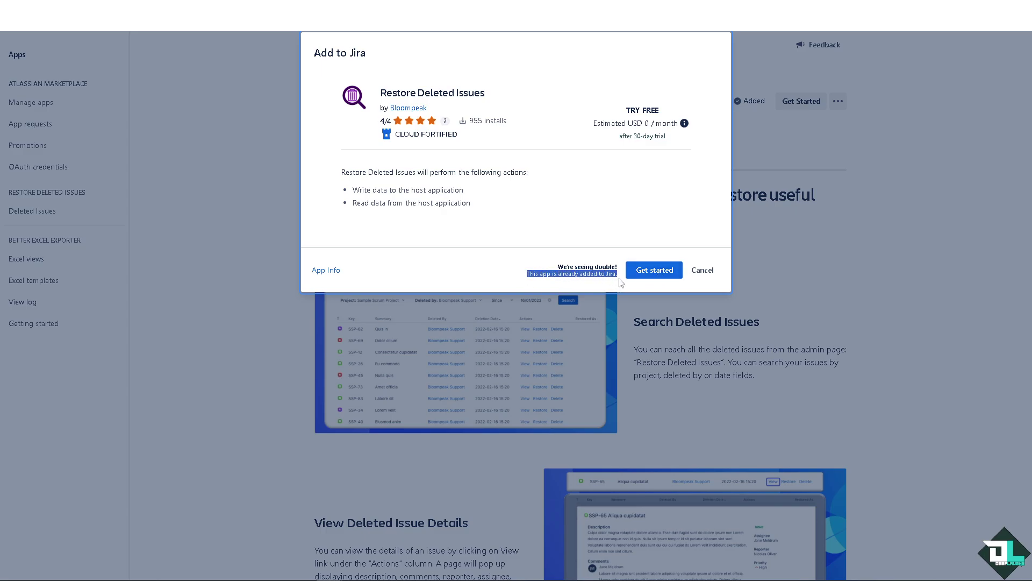
pyautogui.click(655, 270)
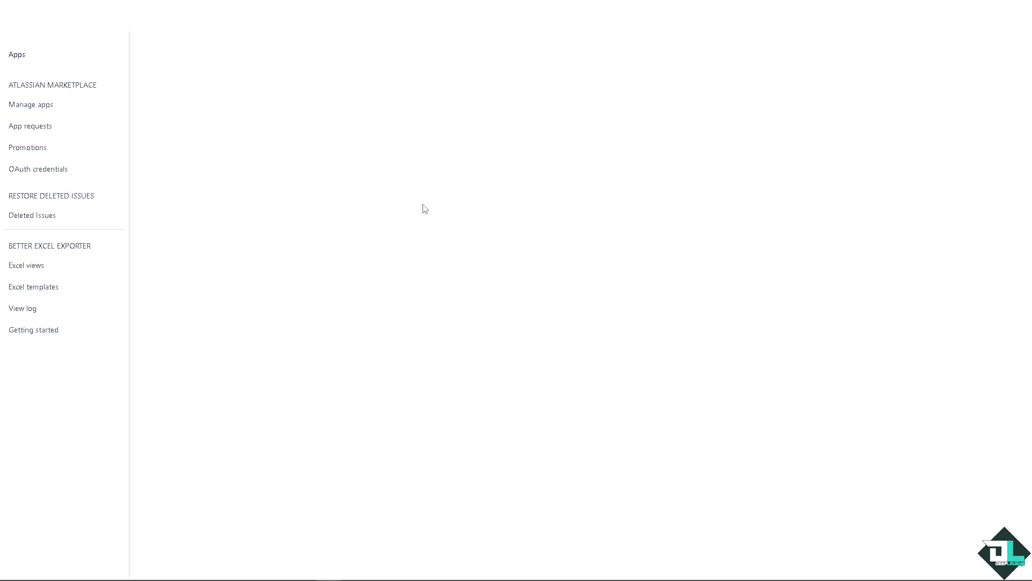